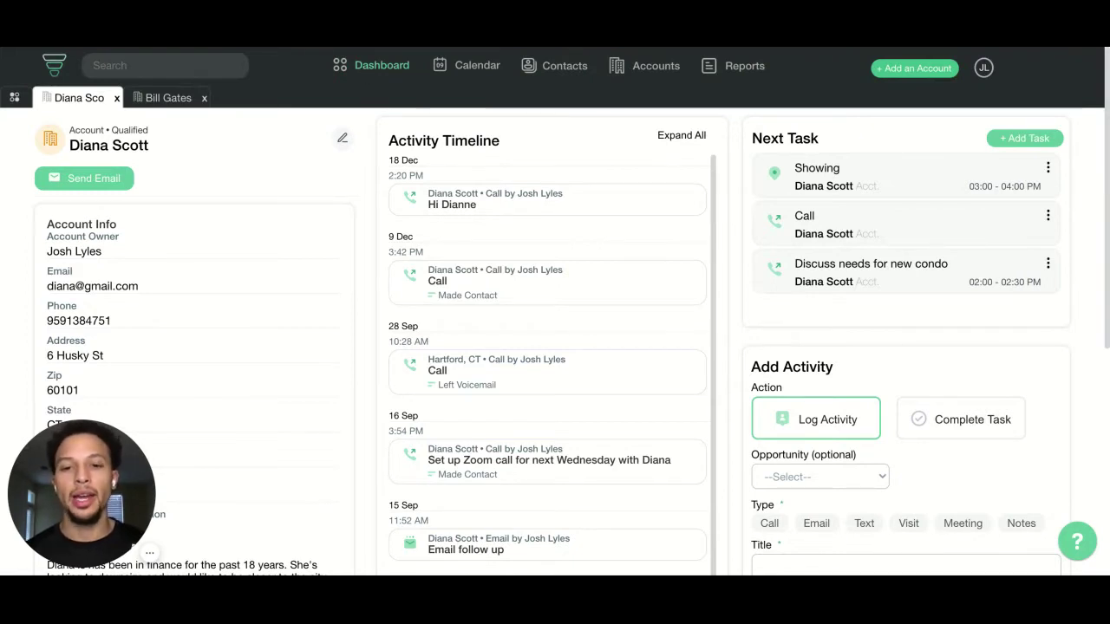
Create and save a new account with the full name Jeff Bezos, starting from the dashboard
left_click(373, 66)
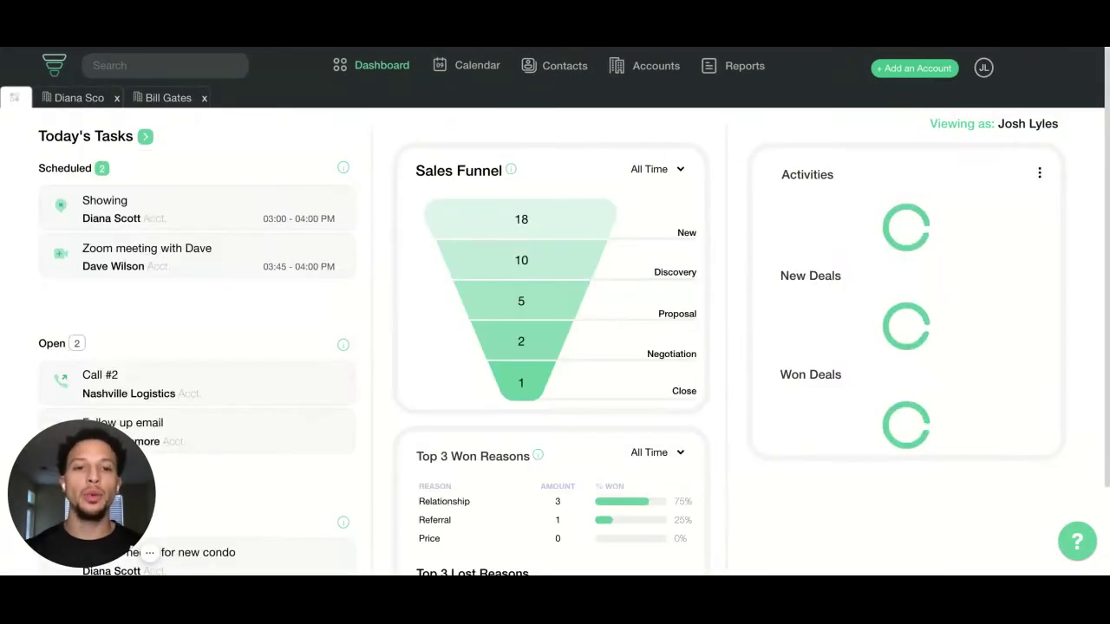
left_click(915, 68)
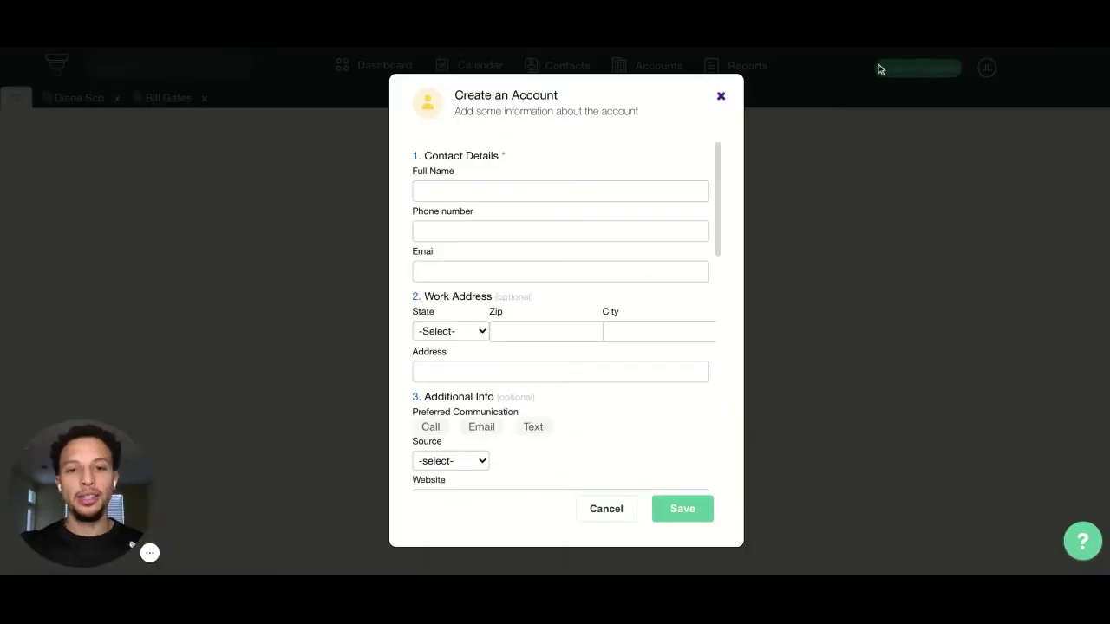
left_click(523, 190)
type("Jef")
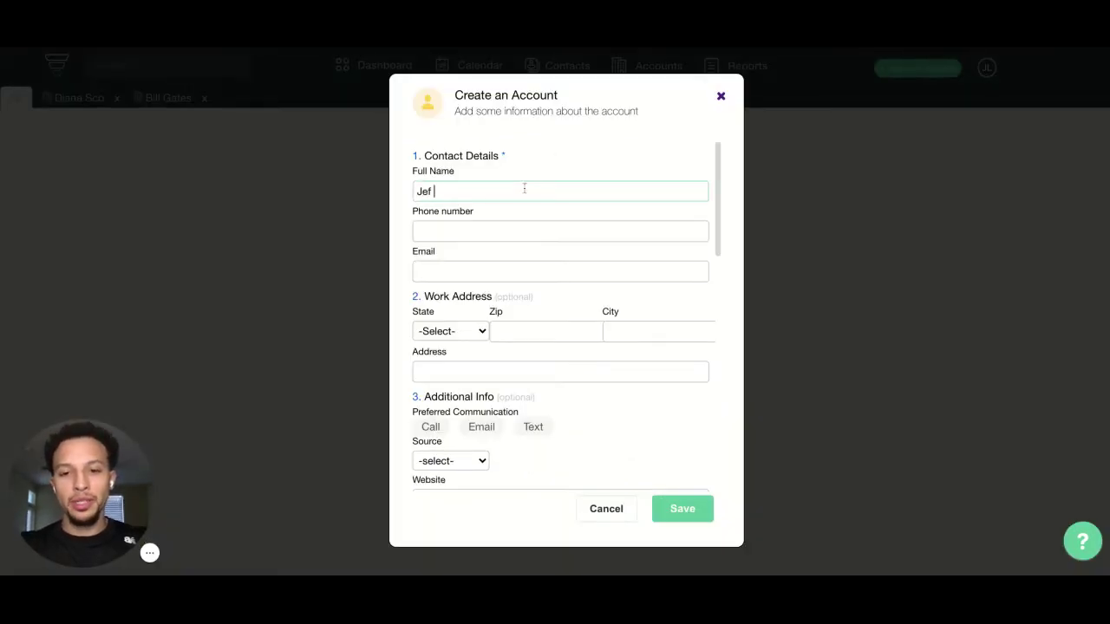
type("f Bezos")
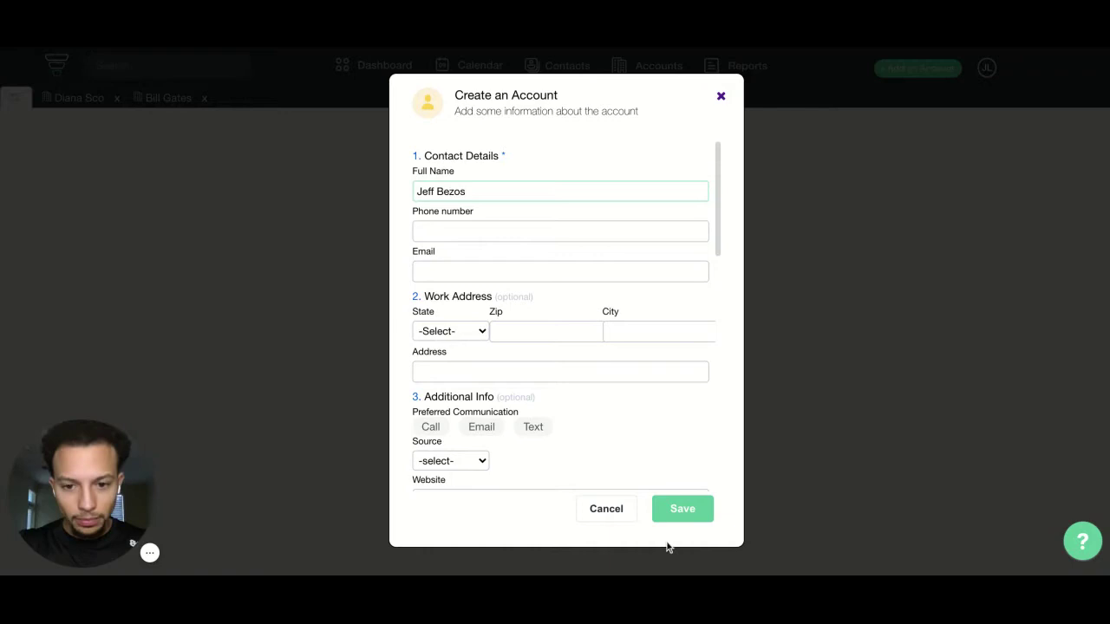
left_click(685, 510)
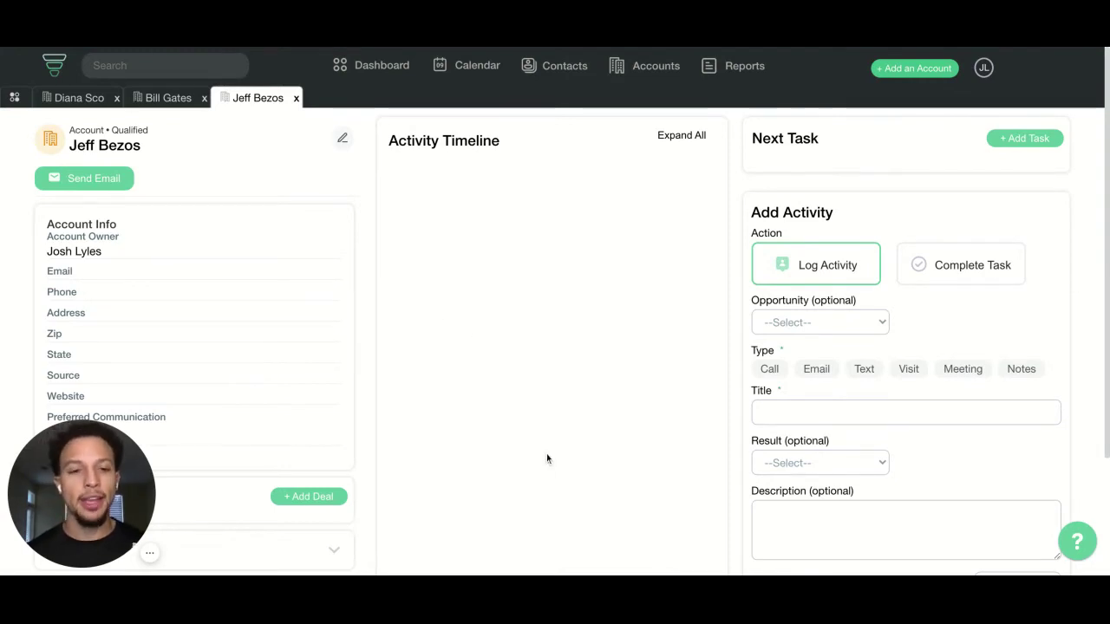
Add a Call task named "Call Jeff about my delivery" to the Jeff Bezos account, dated December 29, 2020, and save it
left_click(1024, 139)
left_click(594, 291)
type("Call Jeff ")
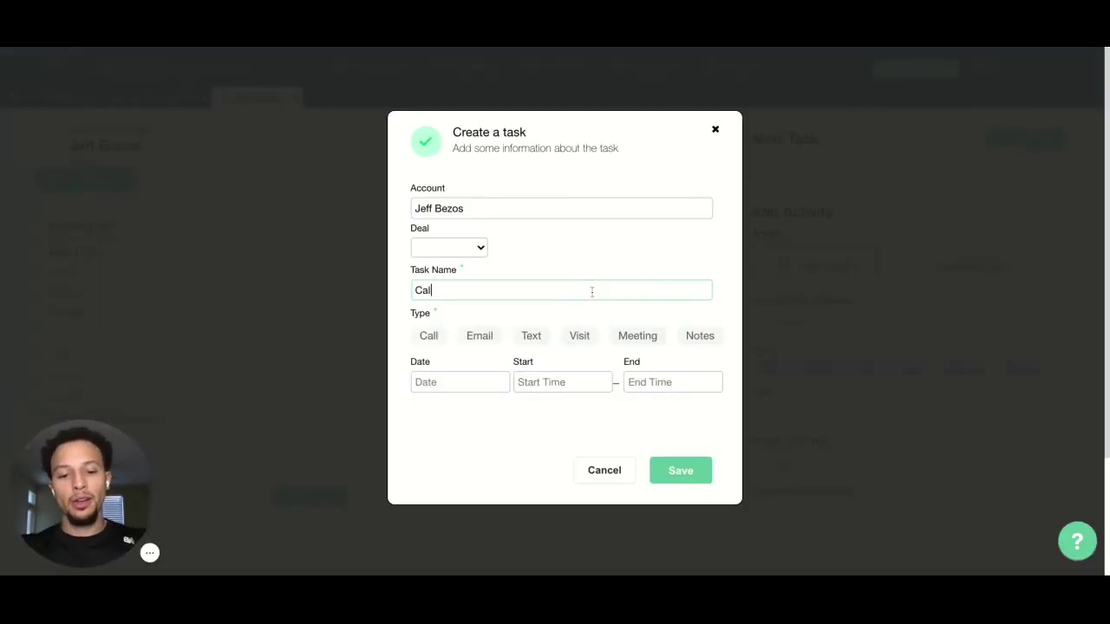
type("about")
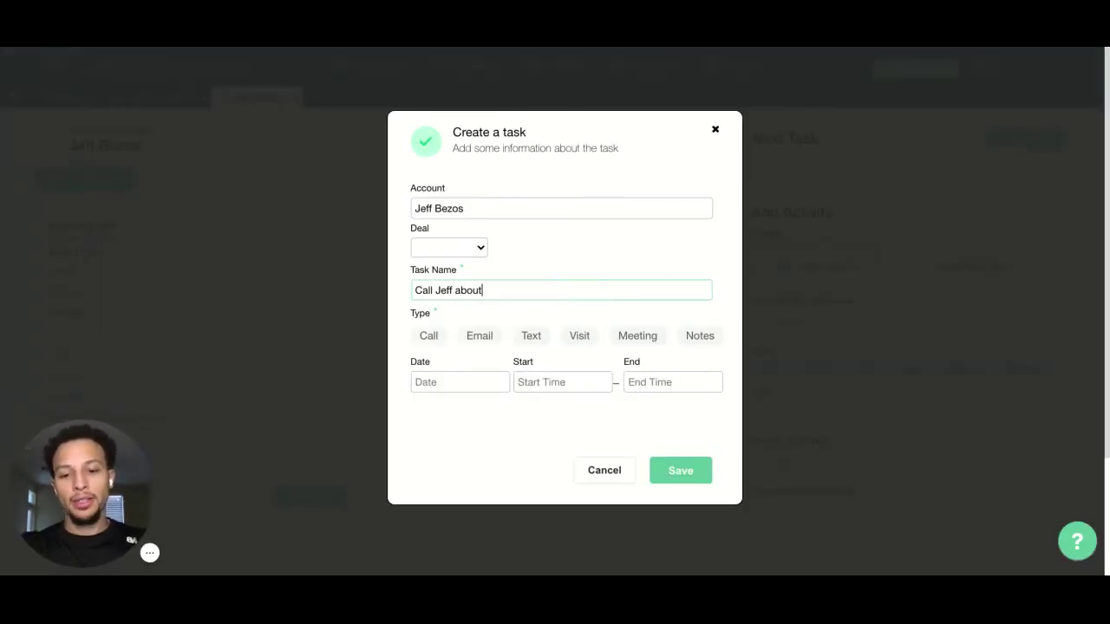
type(" my delivery")
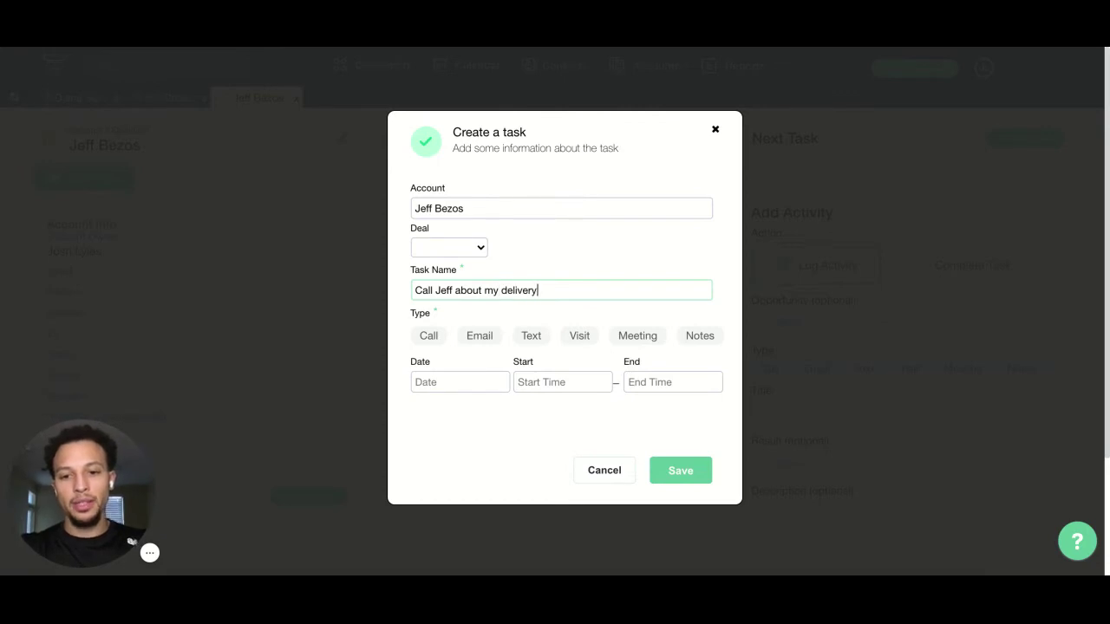
left_click(430, 335)
left_click(451, 375)
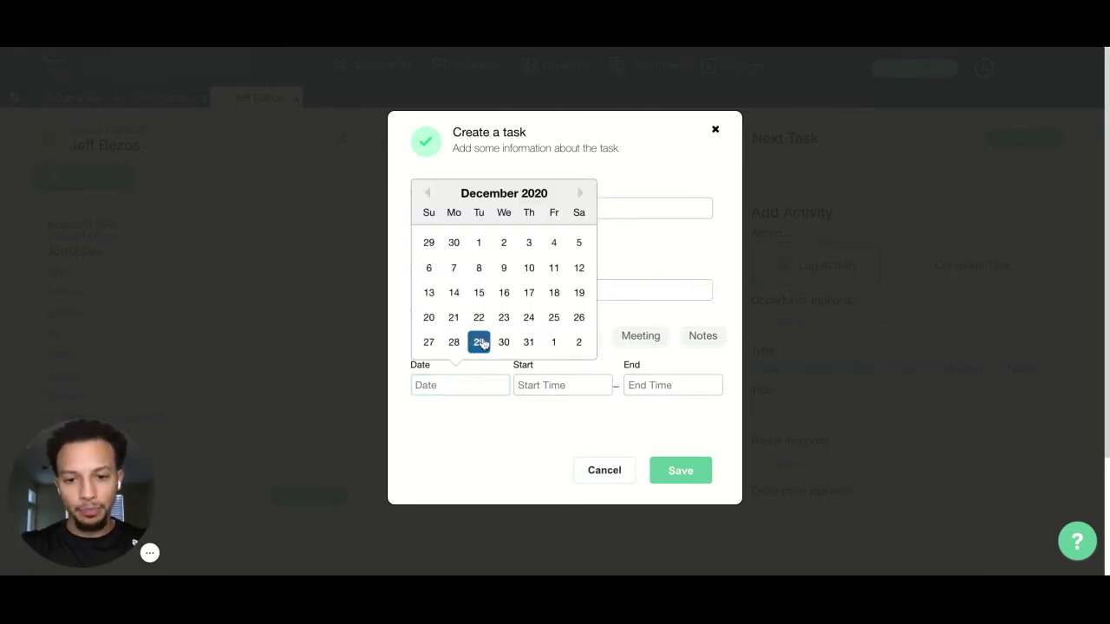
left_click(479, 341)
left_click(699, 481)
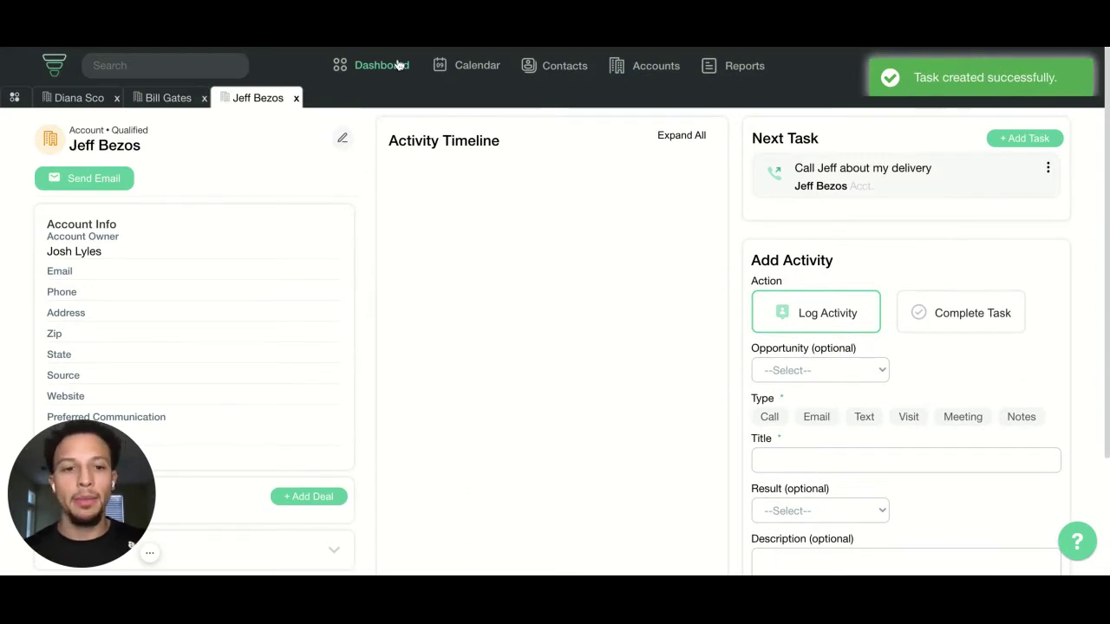
Open the task "Call Jeff about my delivery" from today's open tasks on the dashboard
left_click(398, 65)
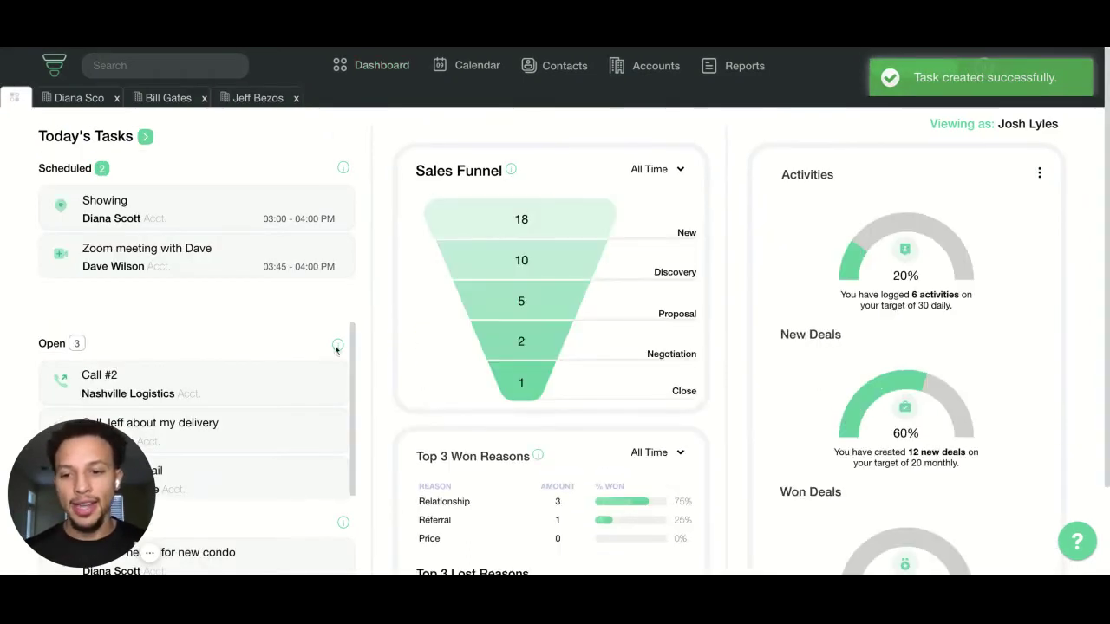
scroll(311, 409, "down", 2)
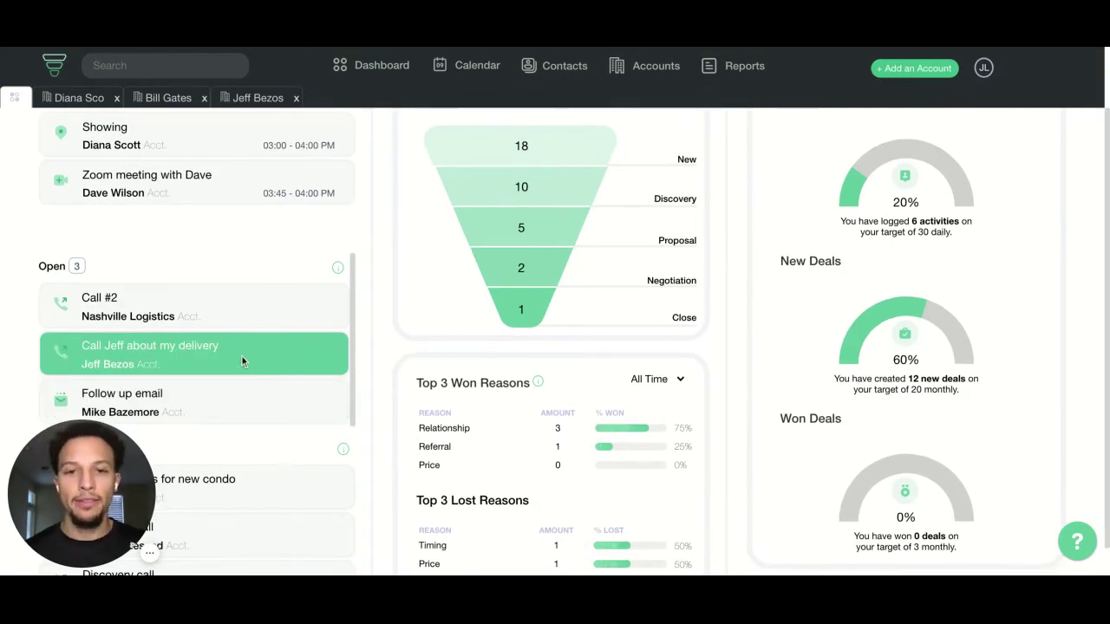
left_click(193, 353)
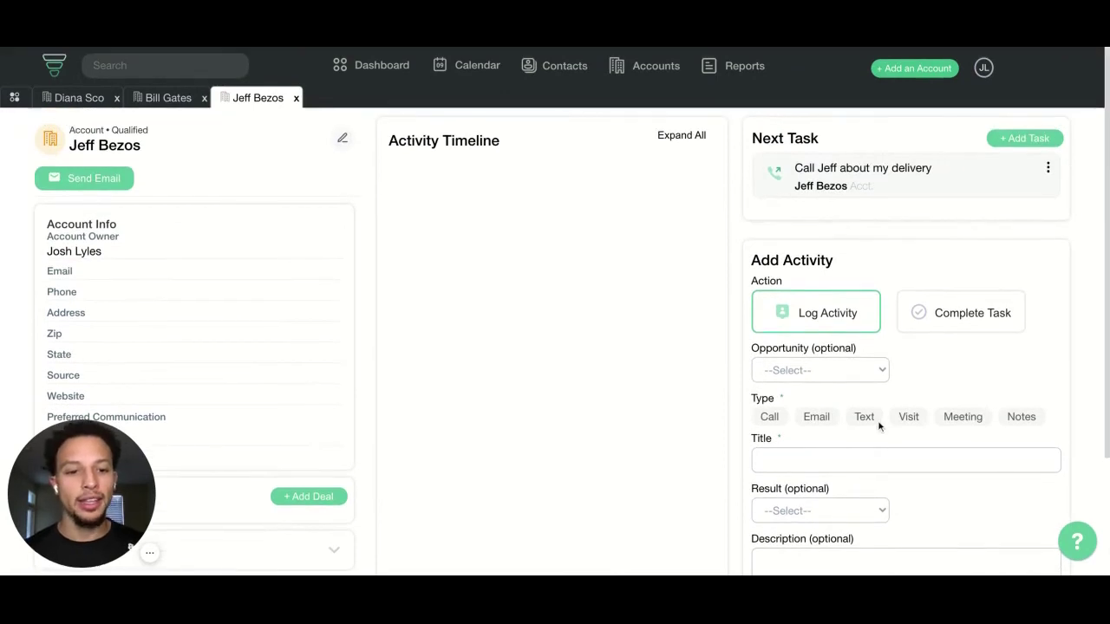
Log a Call activity titled "Intro call" with the result No Answer on the Jeff Bezos account
scroll(916, 501, "down", 1)
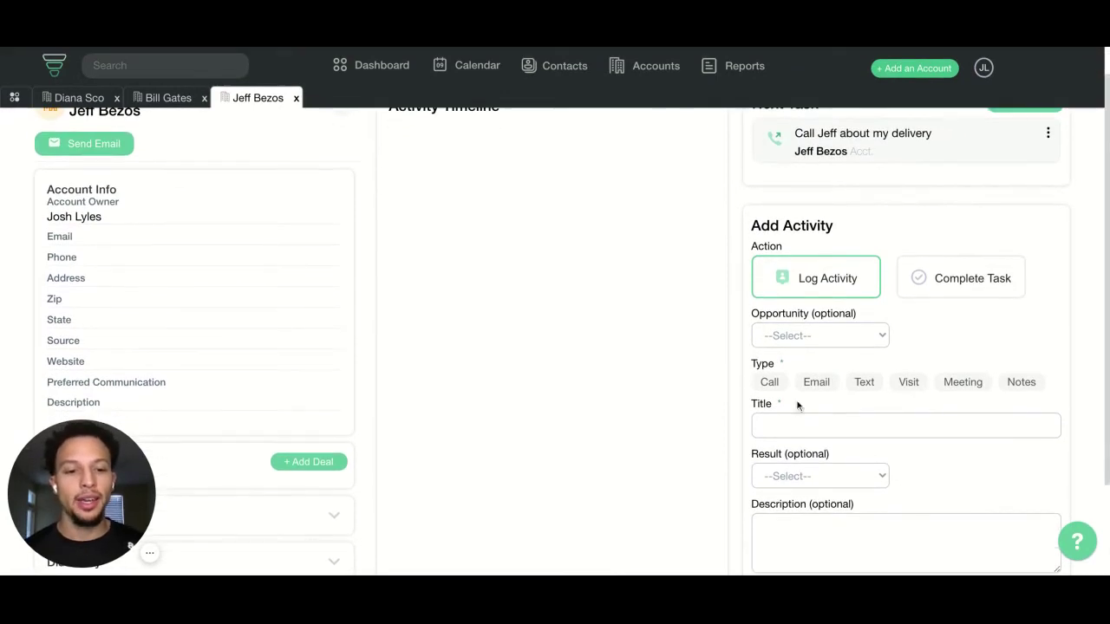
left_click(772, 383)
left_click(782, 424)
type("Intro call")
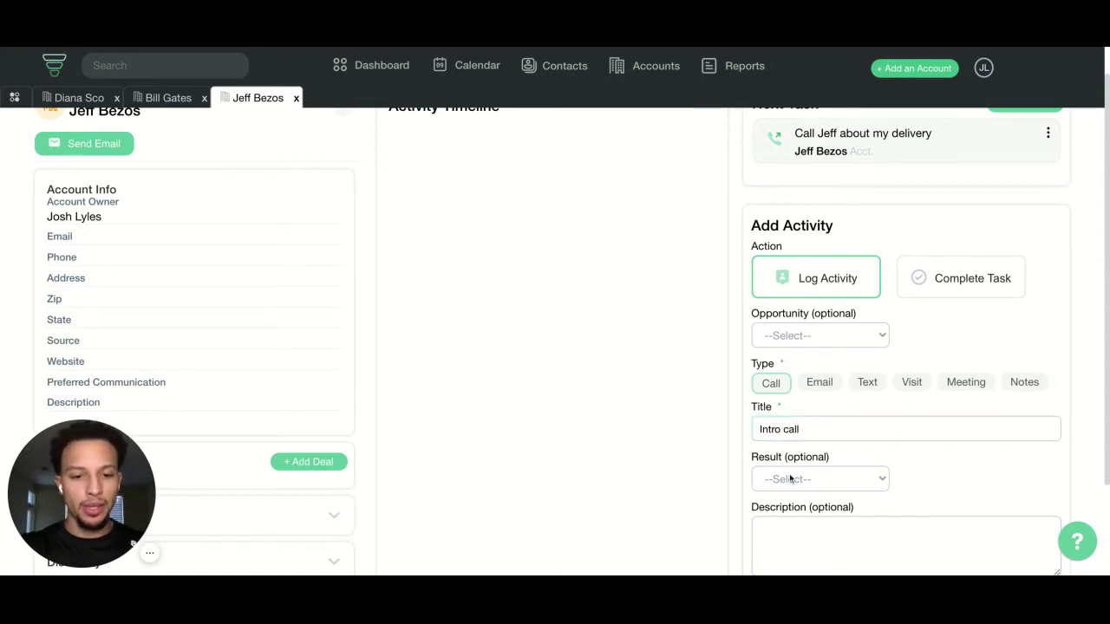
scroll(790, 478, "down", 3)
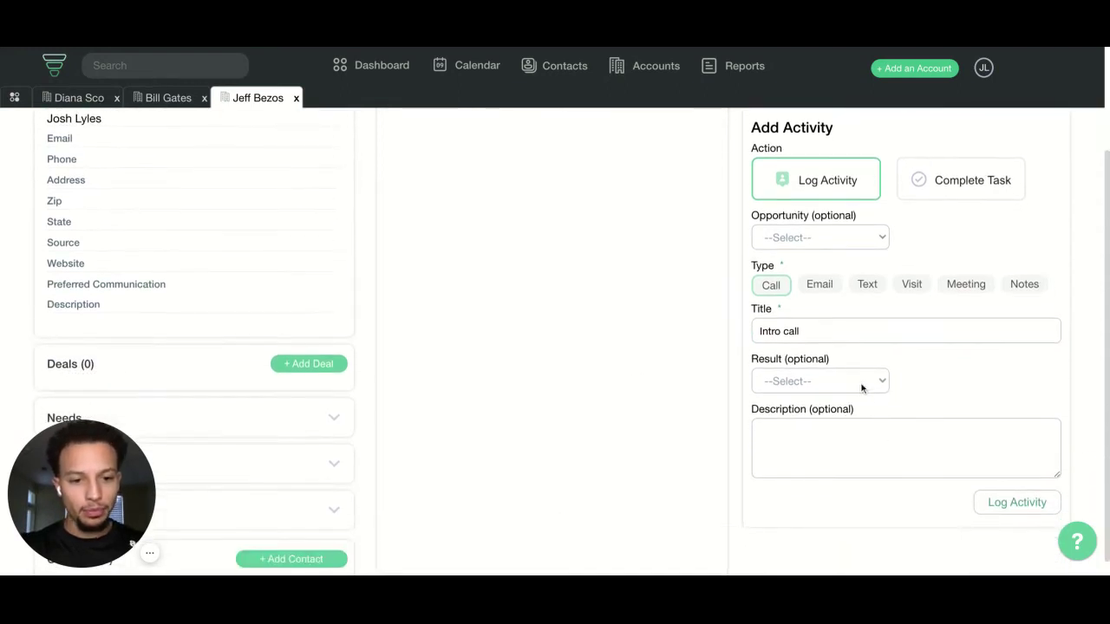
left_click(861, 388)
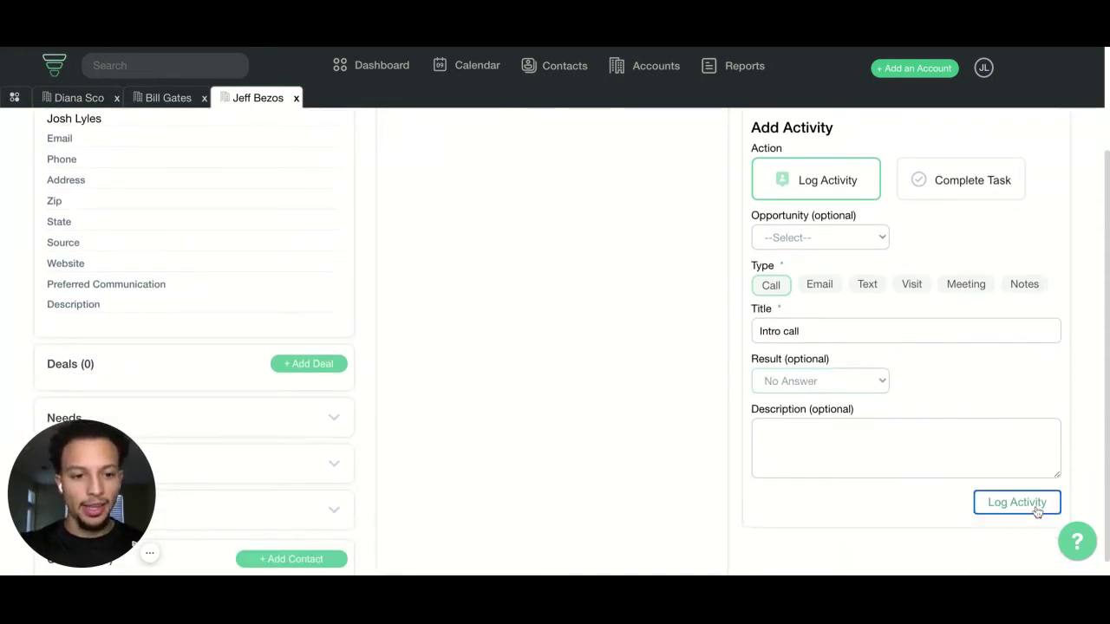
left_click(1027, 503)
scroll(626, 405, "up", 3)
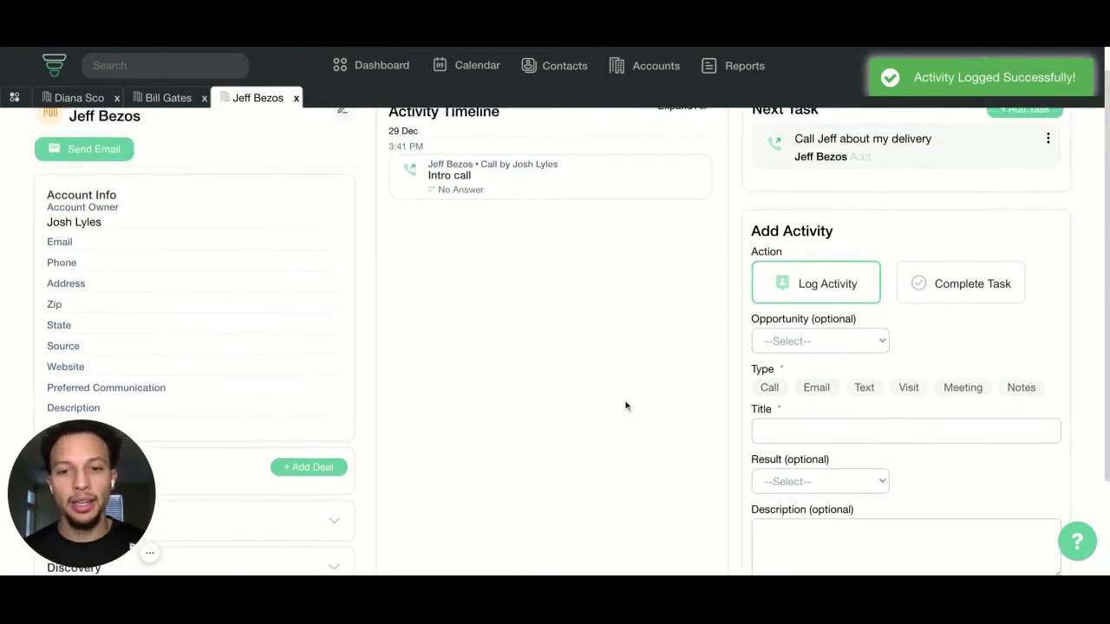
scroll(624, 404, "up", 1)
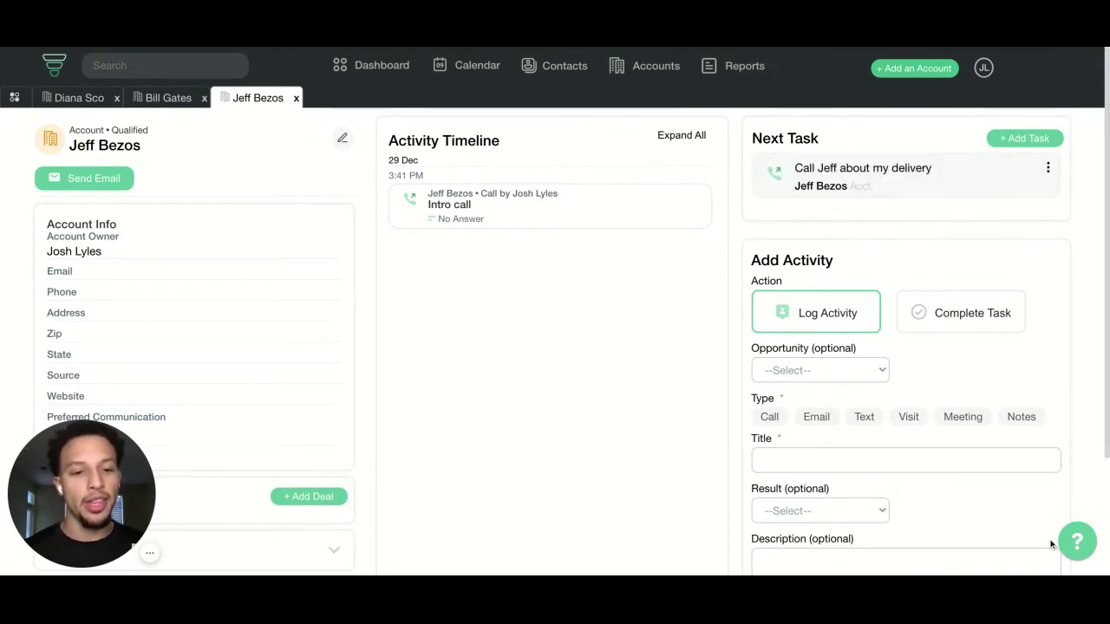
Complete the task "Call Jeff about my delivery" with the description "Jeff said my delivery is going to show up on time"
left_click(911, 181)
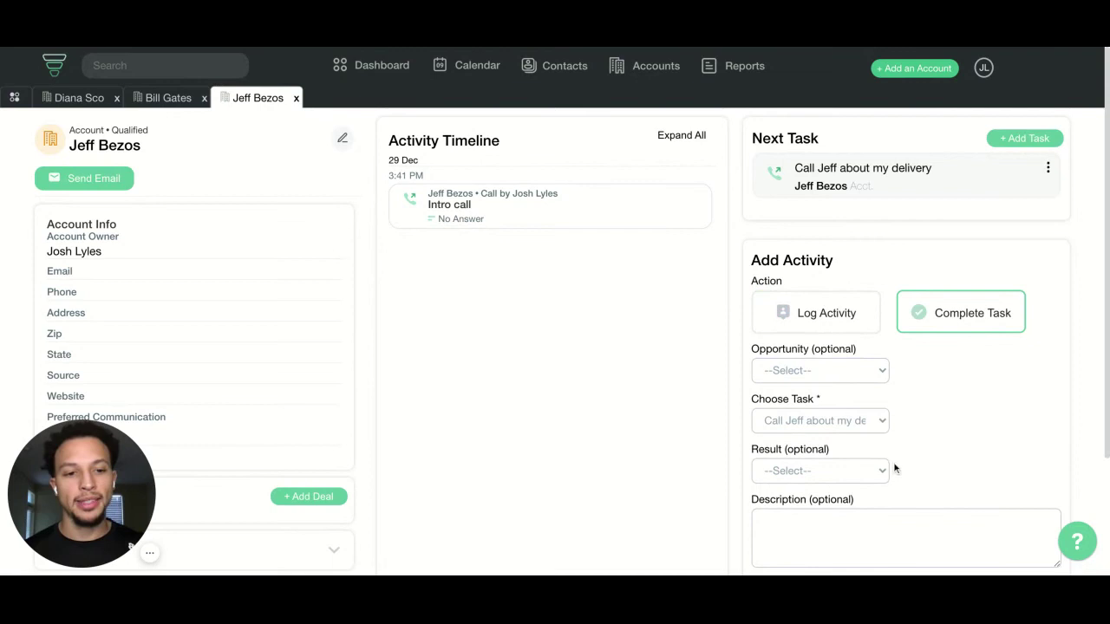
scroll(895, 468, "down", 2)
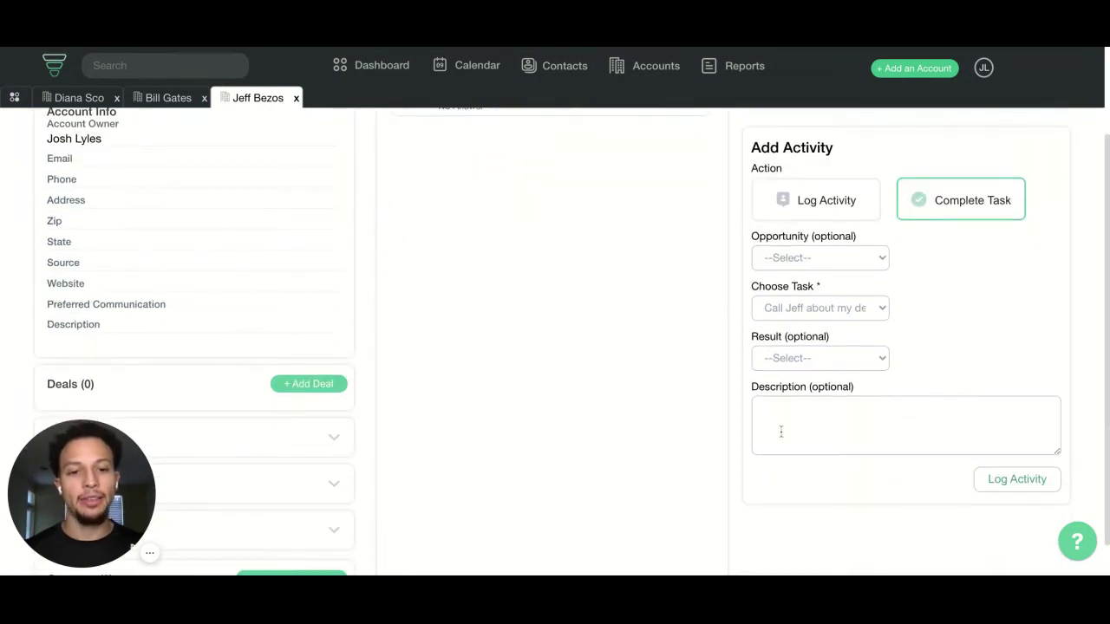
left_click(781, 432)
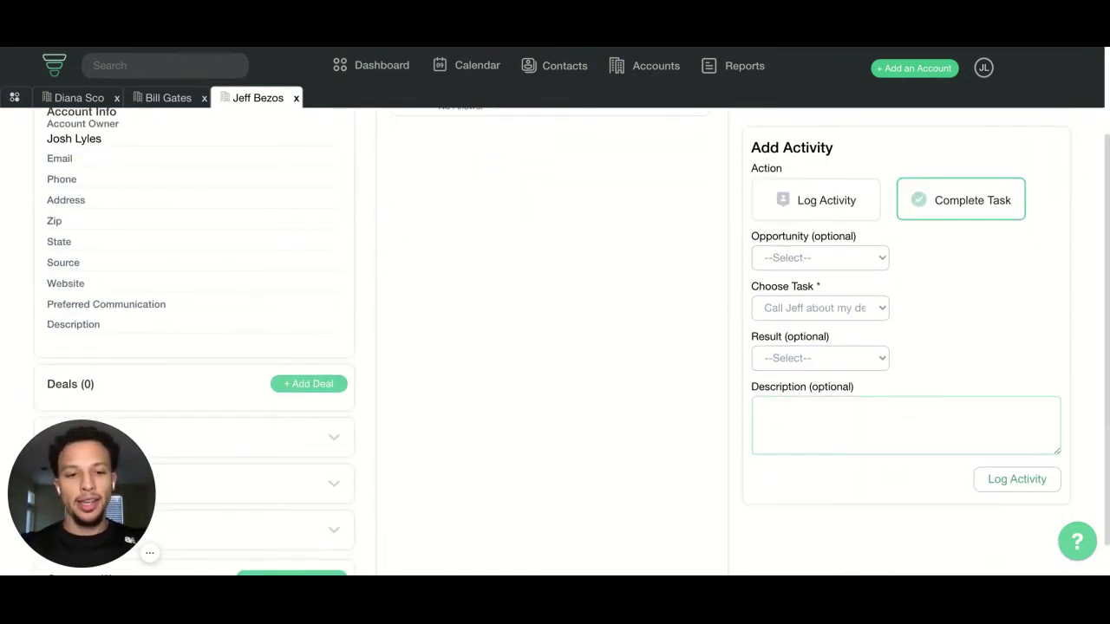
type("Jeff said my de")
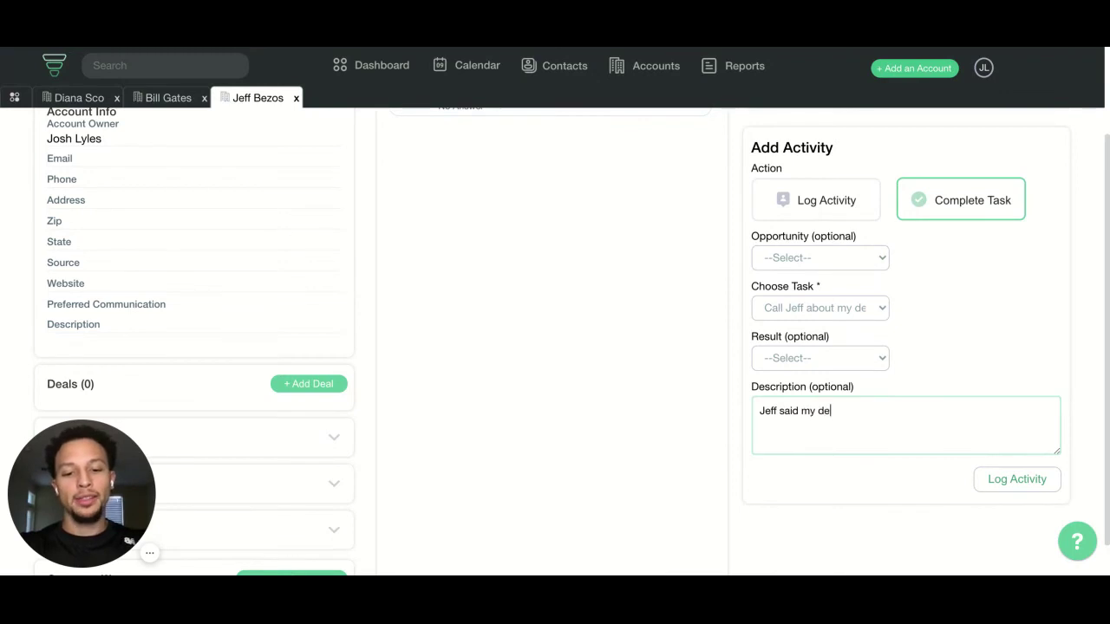
type("livery is going to show up on time")
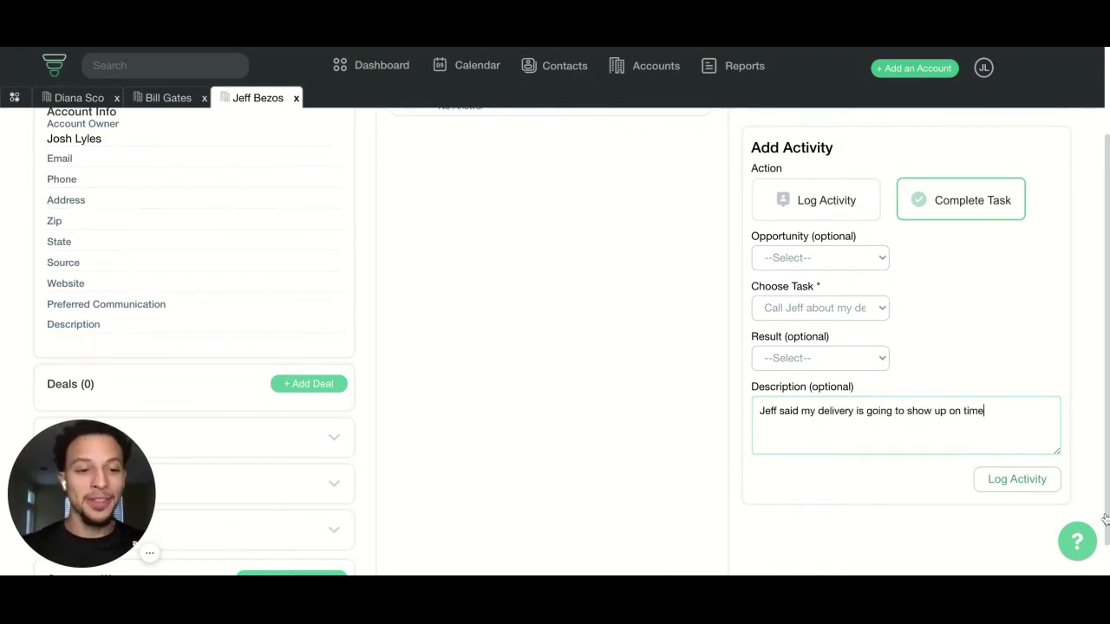
left_click(1033, 479)
scroll(548, 393, "up", 2)
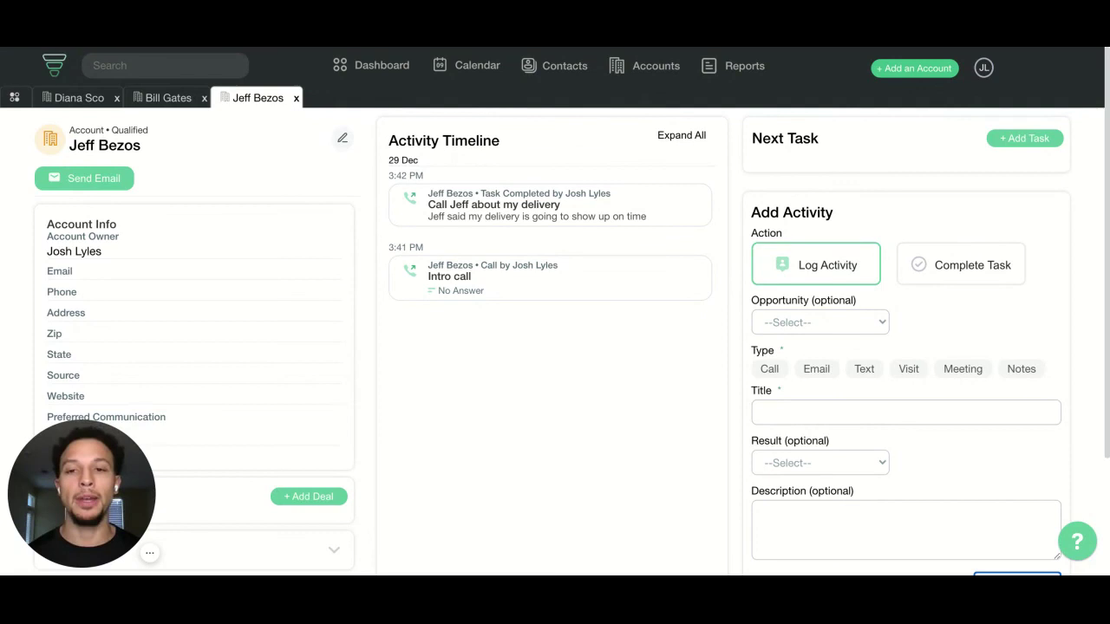
Return to the dashboard and examine the stages of the sales funnel
left_click(373, 79)
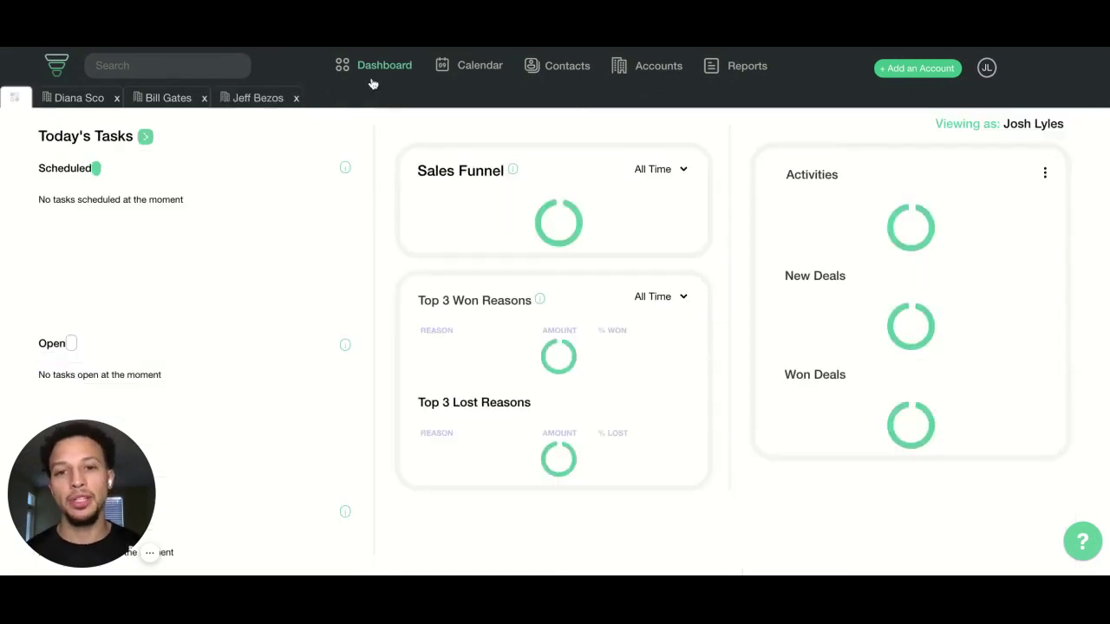
mouse_move(608, 250)
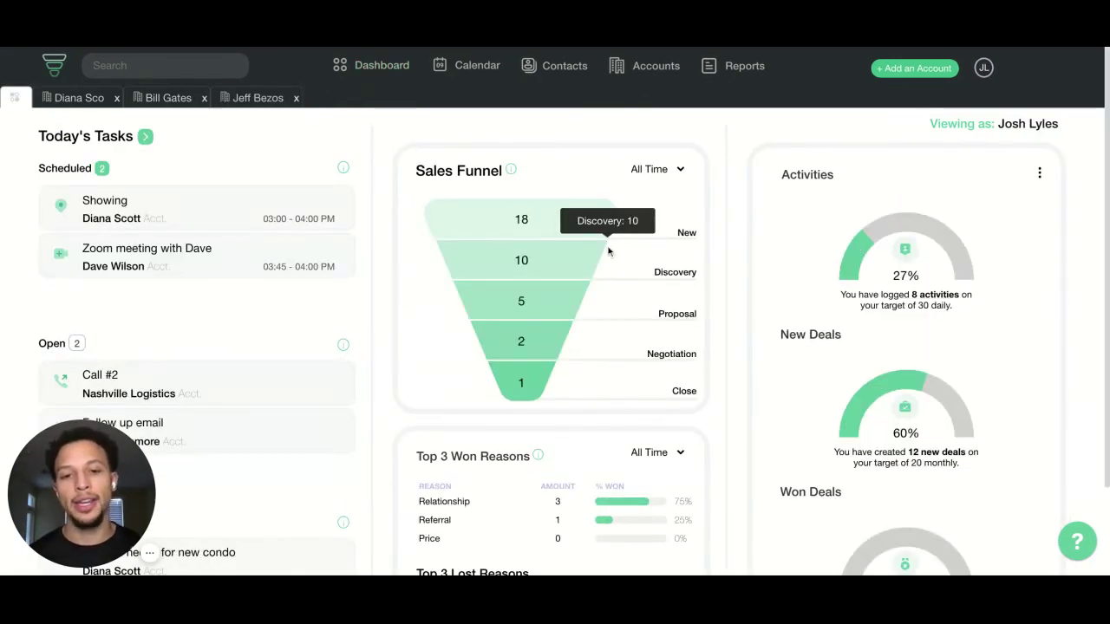